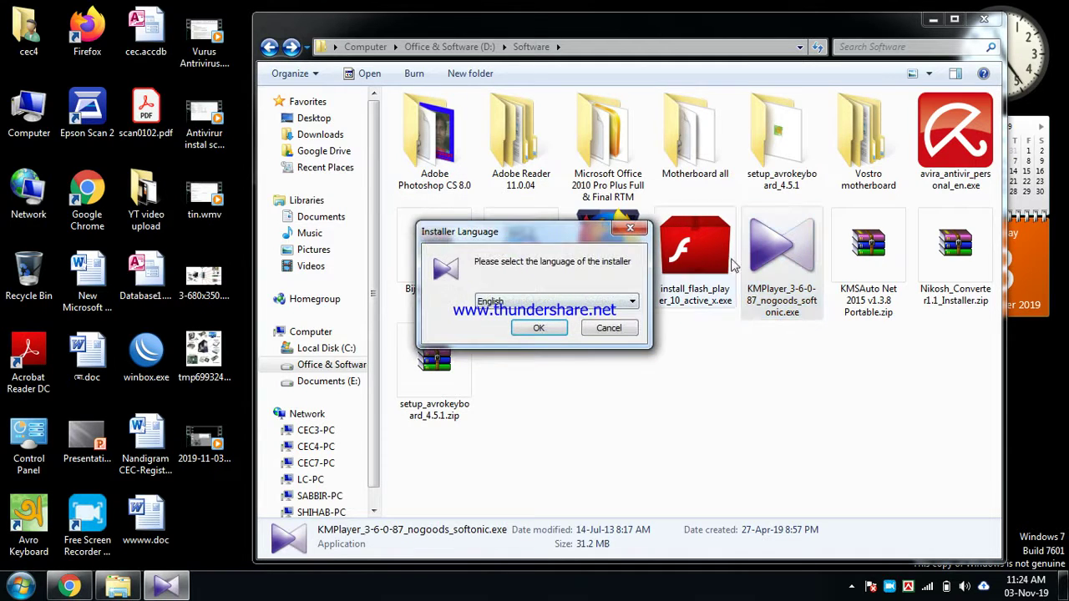
- Launch the KMPlayer_3-6-0-87_nogoods_softonic.exe installer and accept English as the installer language
key("Return")
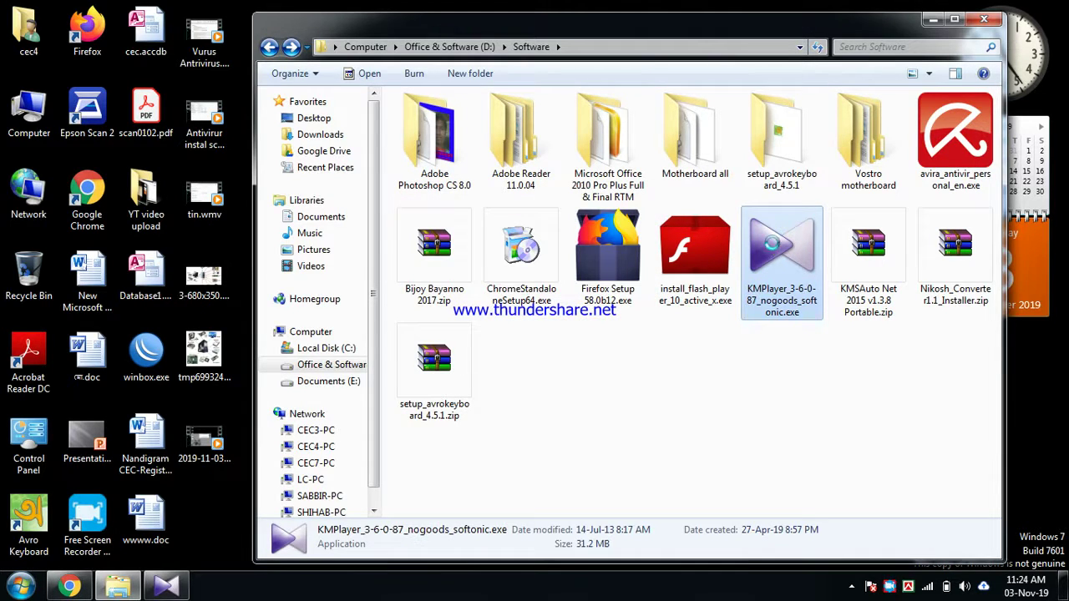
right_click(771, 242)
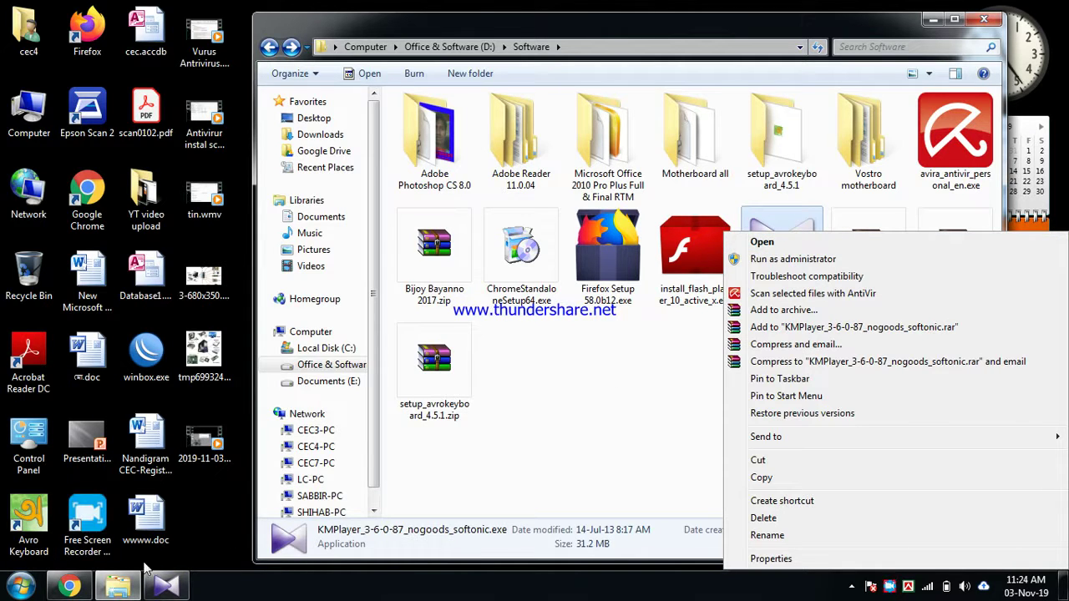
left_click(761, 241)
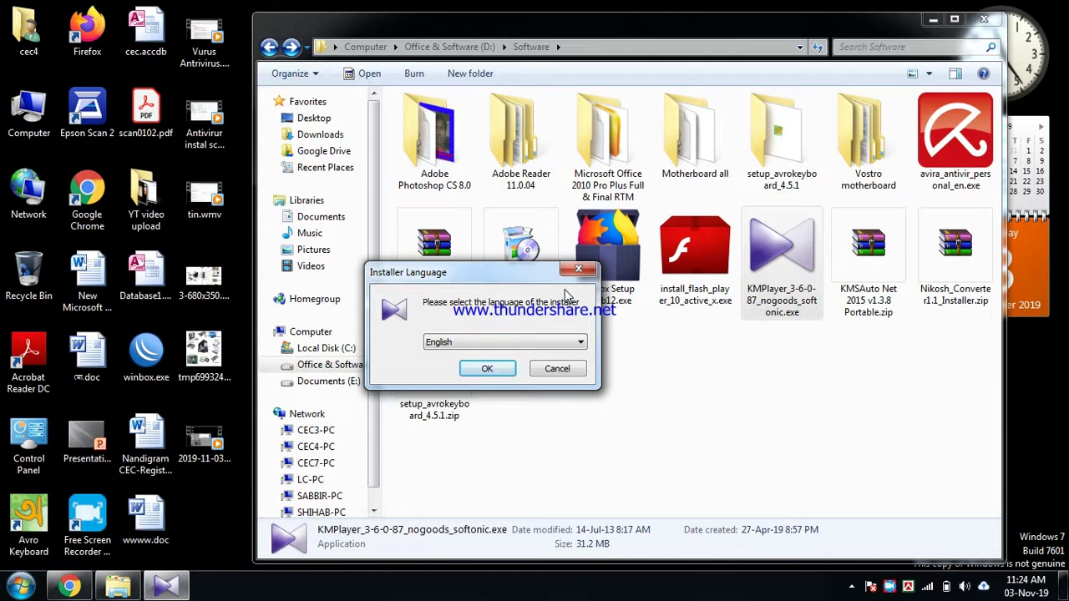
left_click(494, 372)
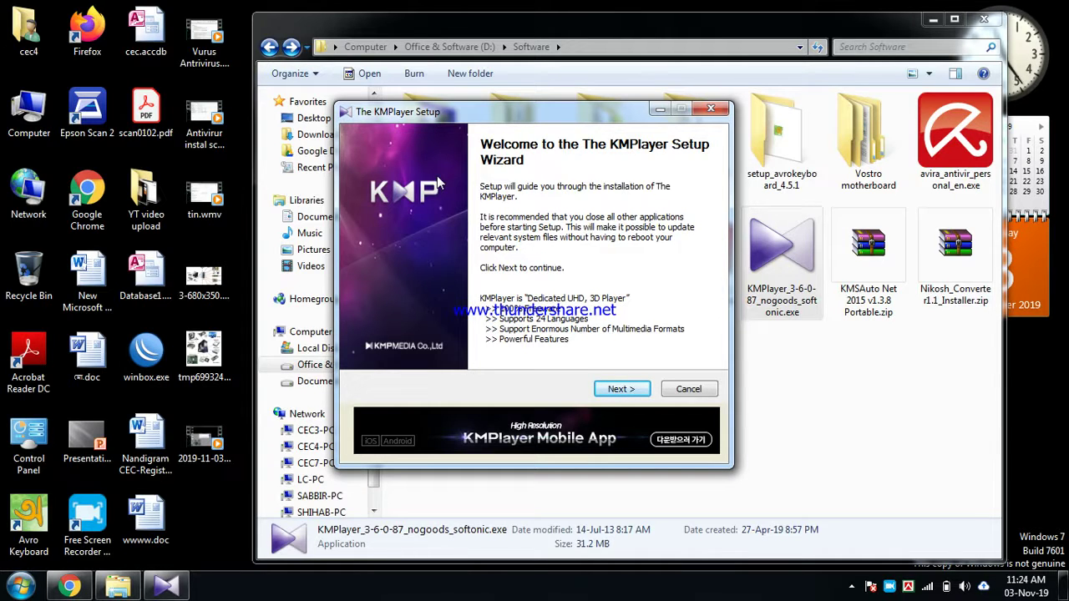
- Accept the KMPlayer license, keep the Recommended components and start installing into C:\Program Files\The KMPlayer
left_click(619, 389)
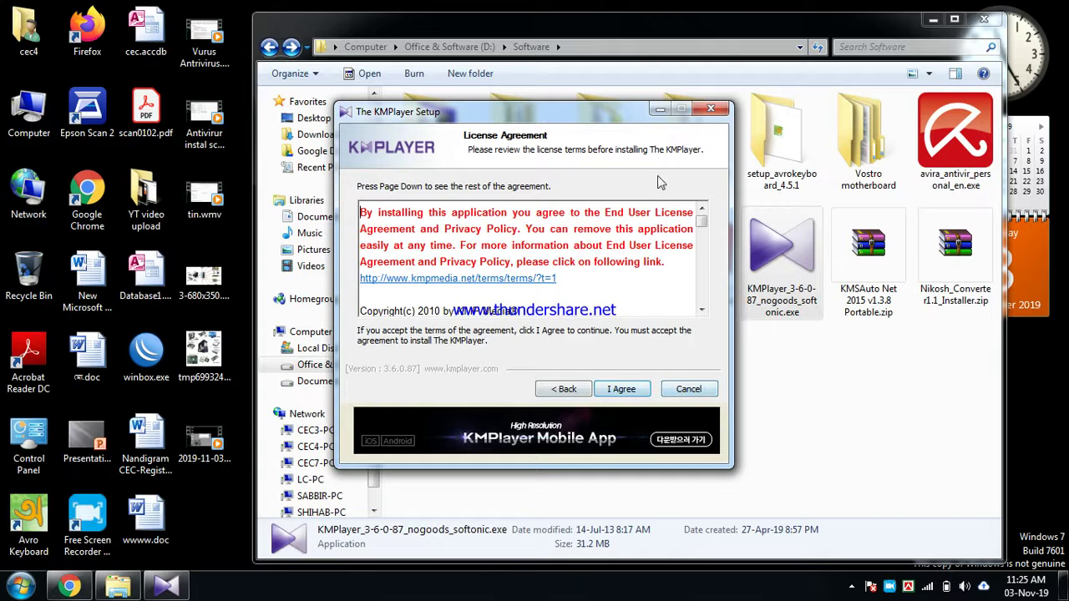
left_click(621, 389)
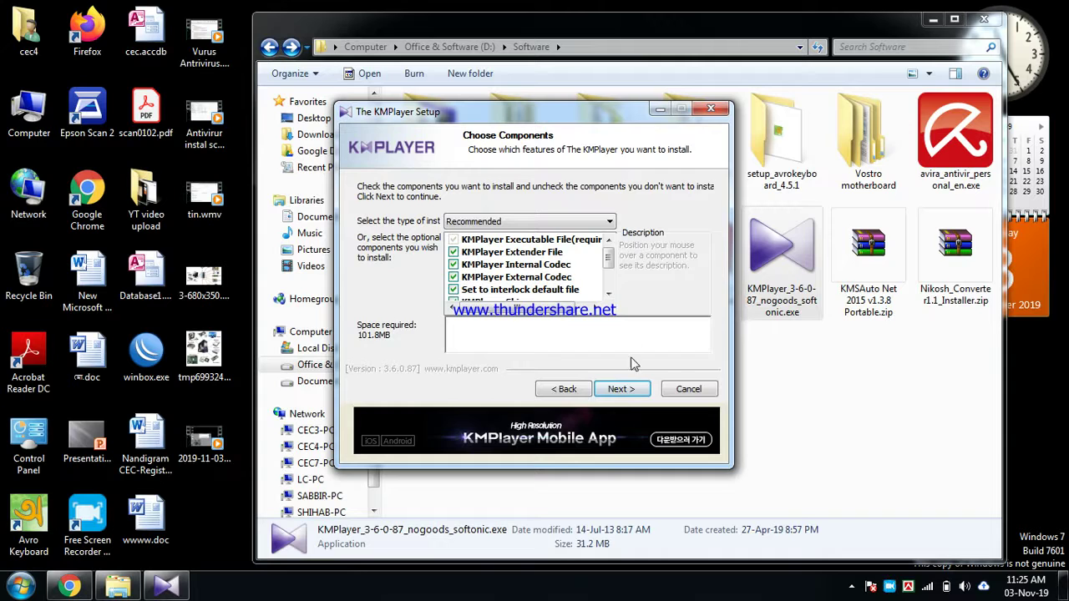
left_click(622, 390)
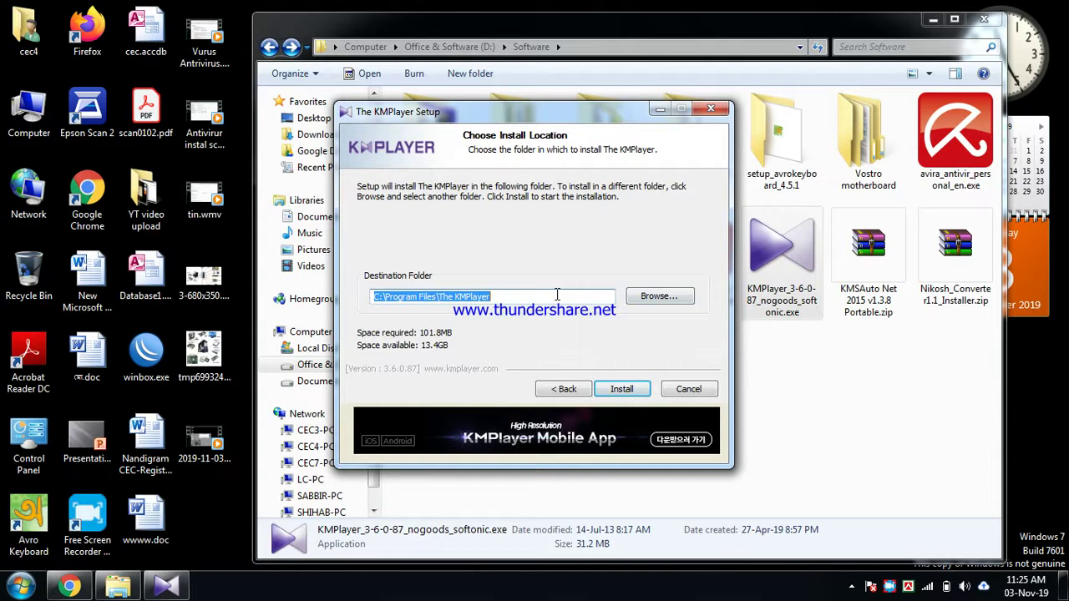
left_click(627, 390)
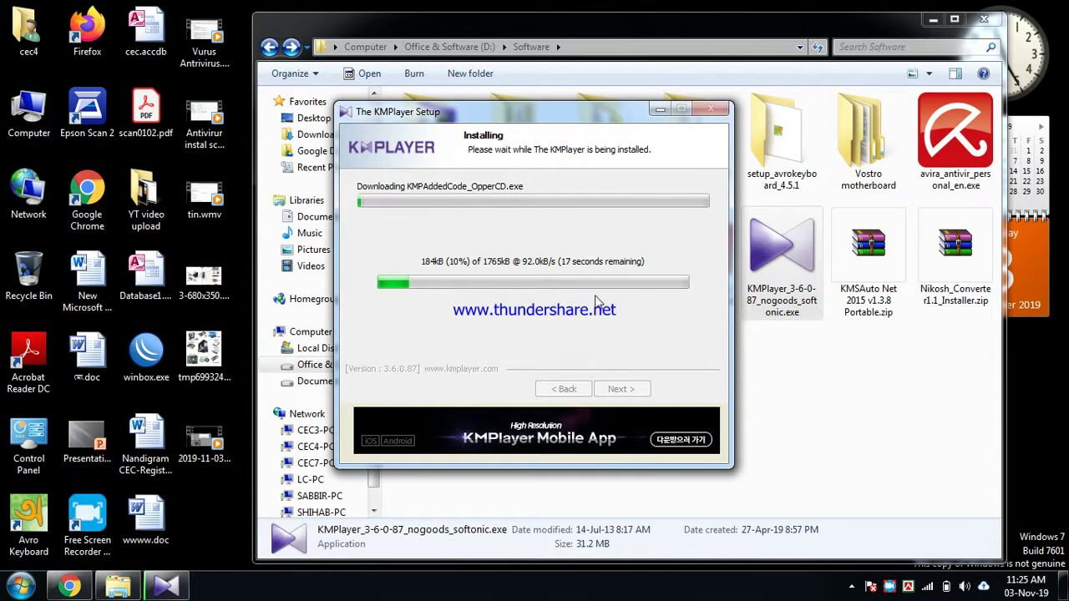
- Switch the wireless connection to the BCC_WiFi network
left_click(927, 586)
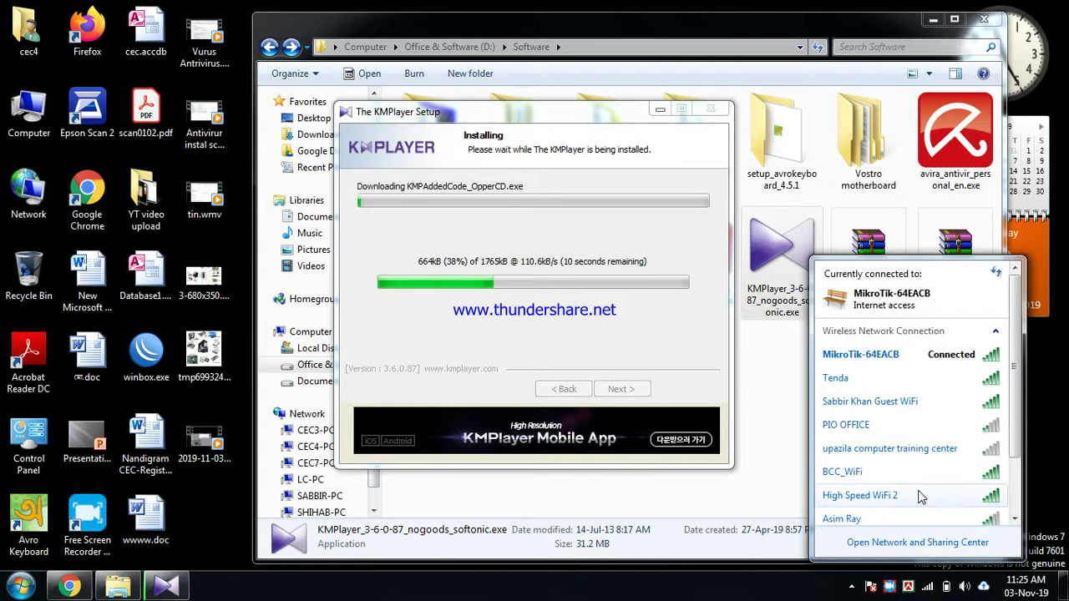
left_click(875, 474)
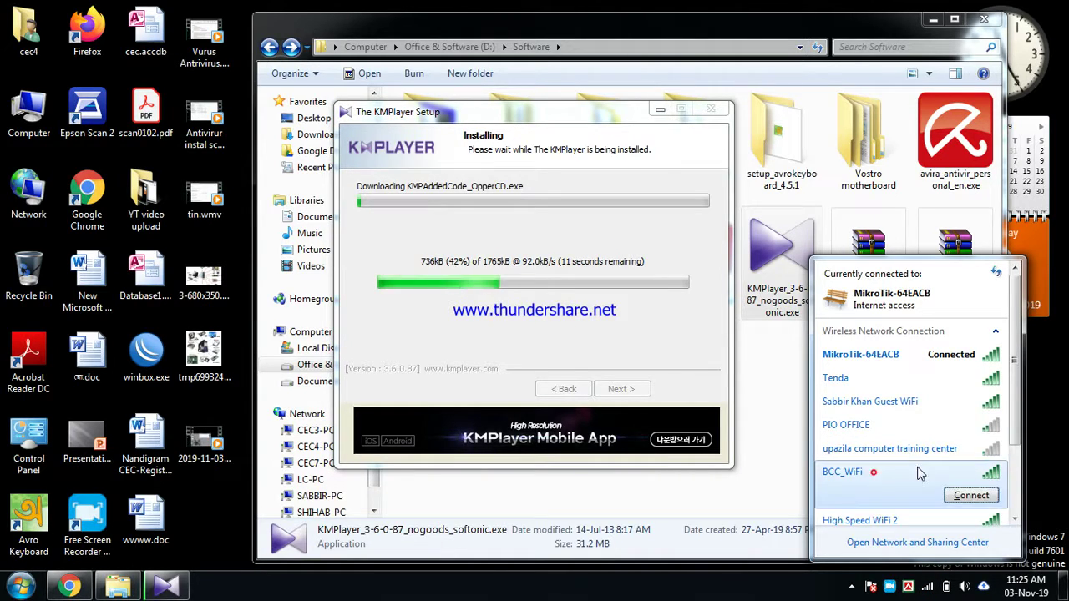
left_click(960, 498)
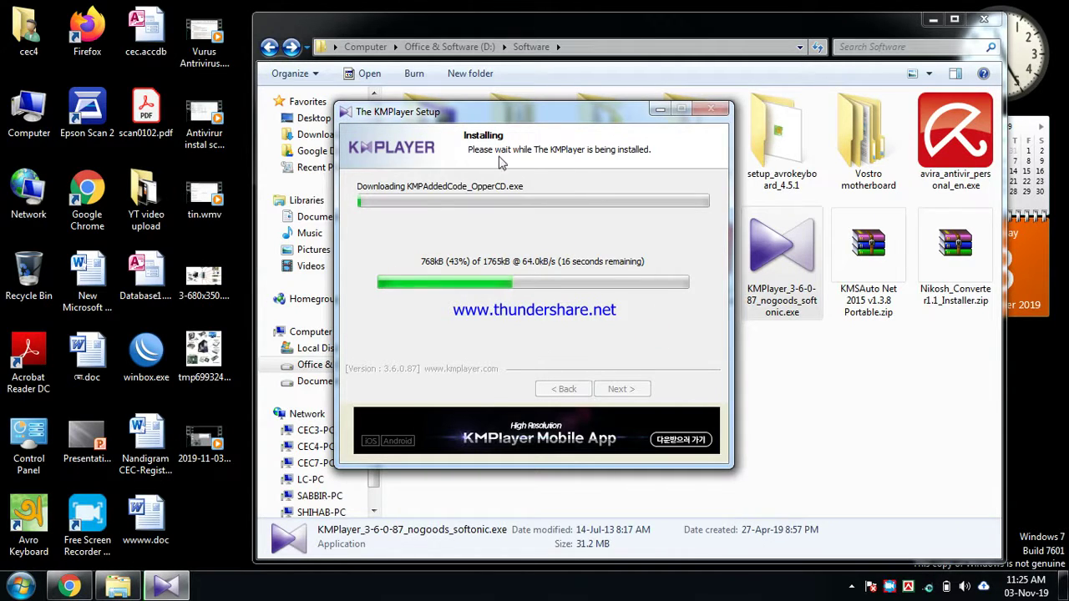
- Minimize the Software folder window and move the KMPlayer Setup window slightly on the desktop
left_click(933, 18)
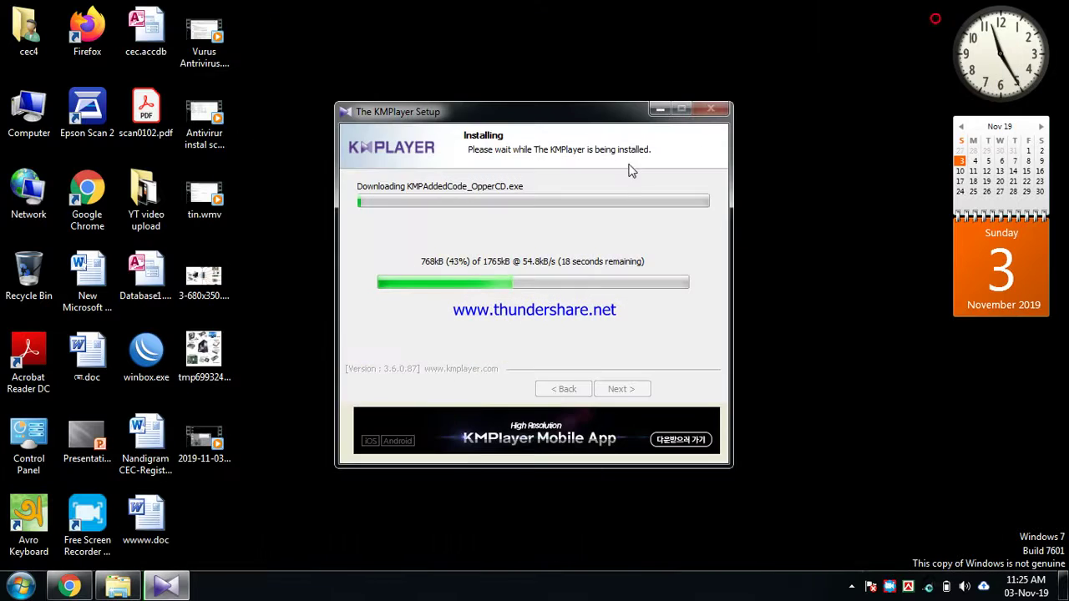
mouse_move(580, 121)
left_mouse_down()
mouse_move(637, 100)
mouse_move(574, 102)
left_mouse_up()
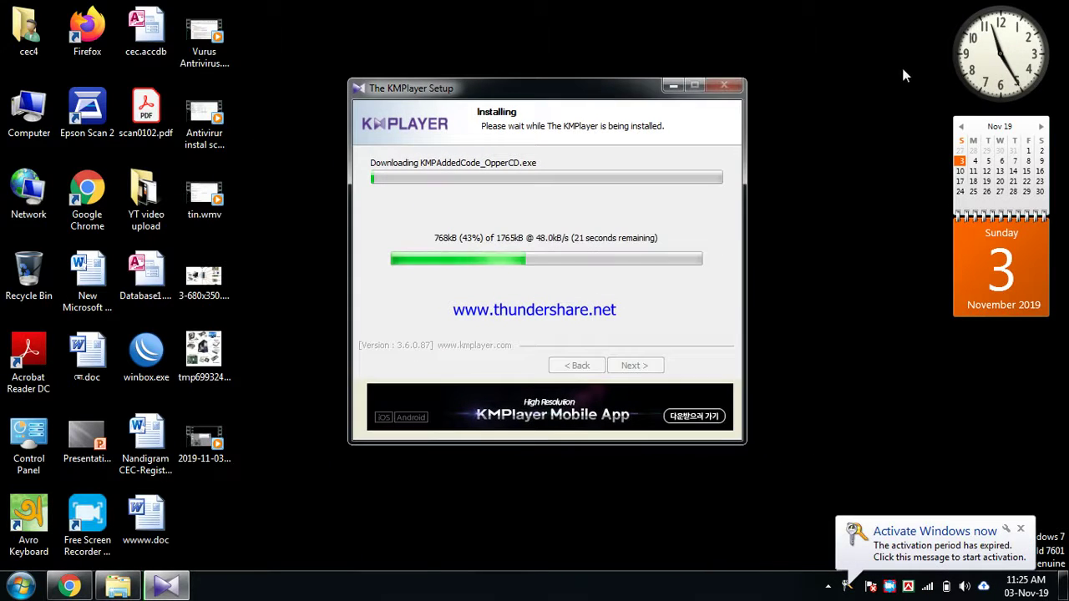
right_click(869, 72)
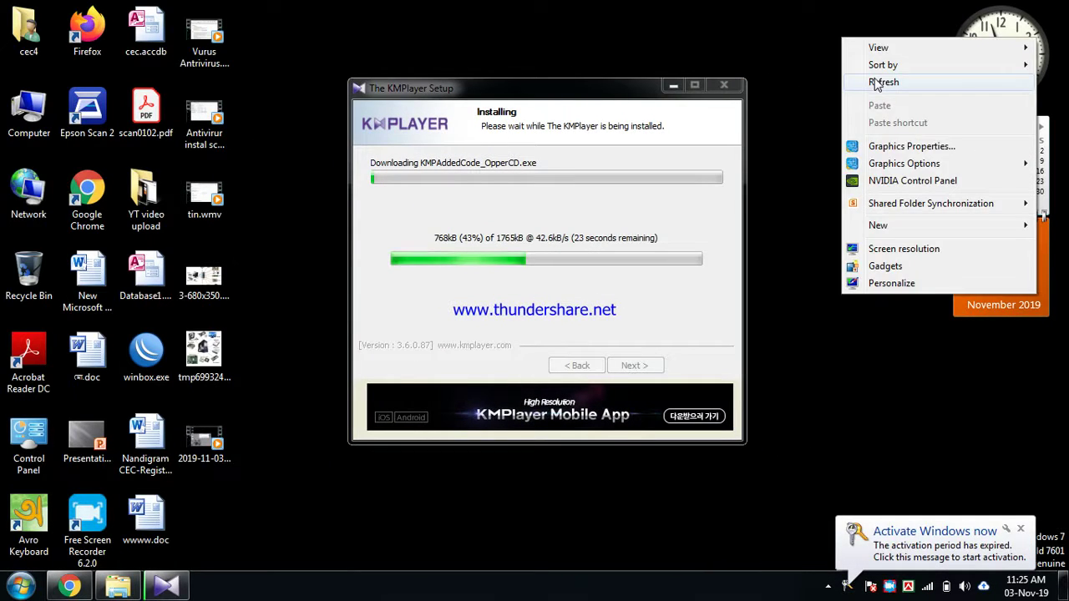
left_click(872, 79)
right_click(843, 52)
left_click(876, 95)
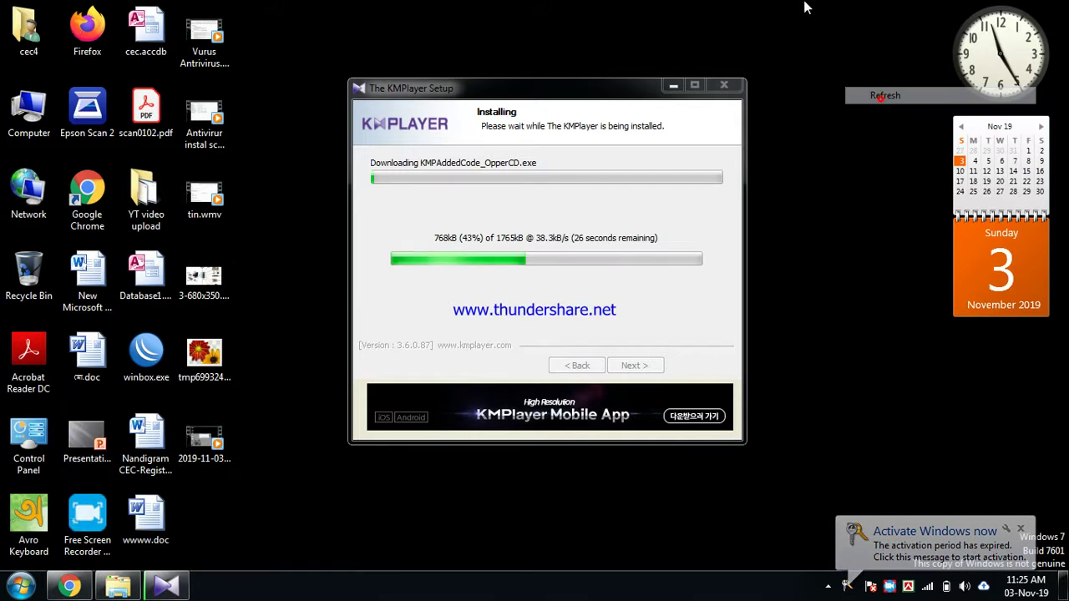
right_click(805, 3)
left_click(844, 46)
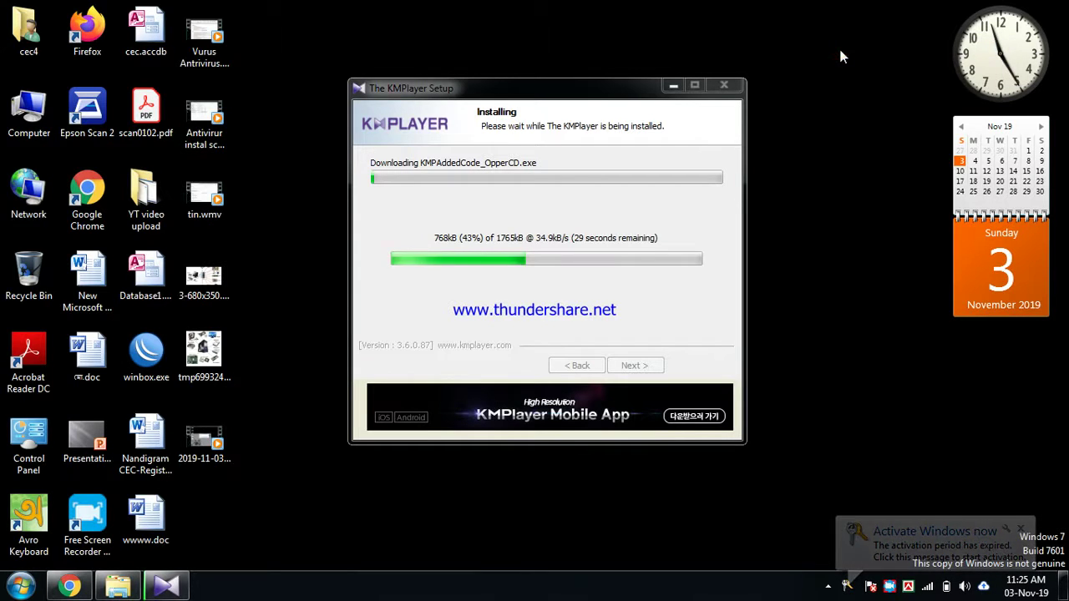
right_click(845, 33)
left_click(875, 78)
right_click(821, 18)
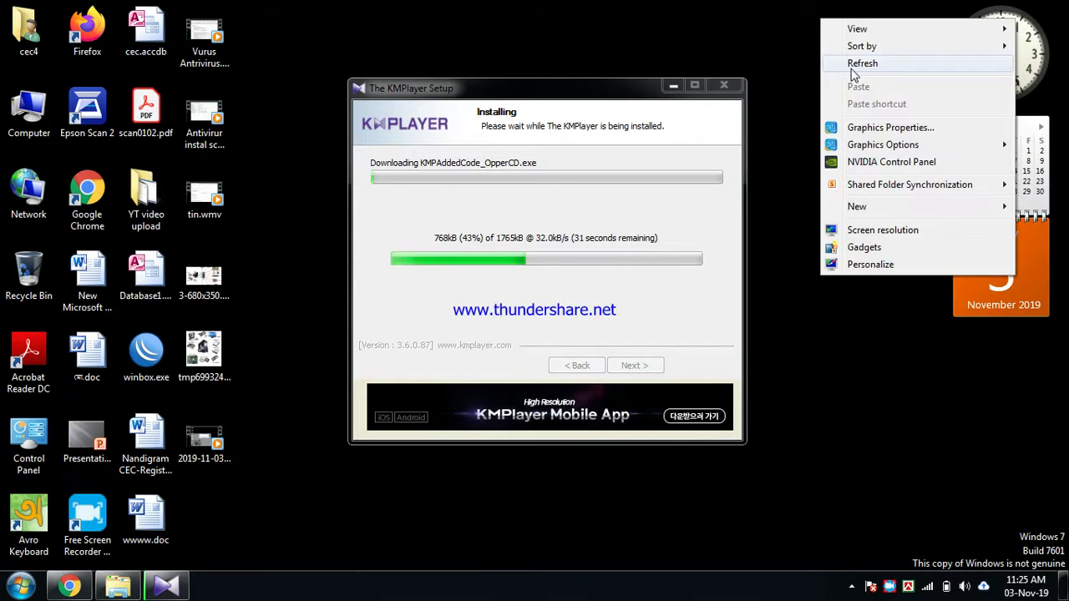
left_click(850, 61)
right_click(801, 2)
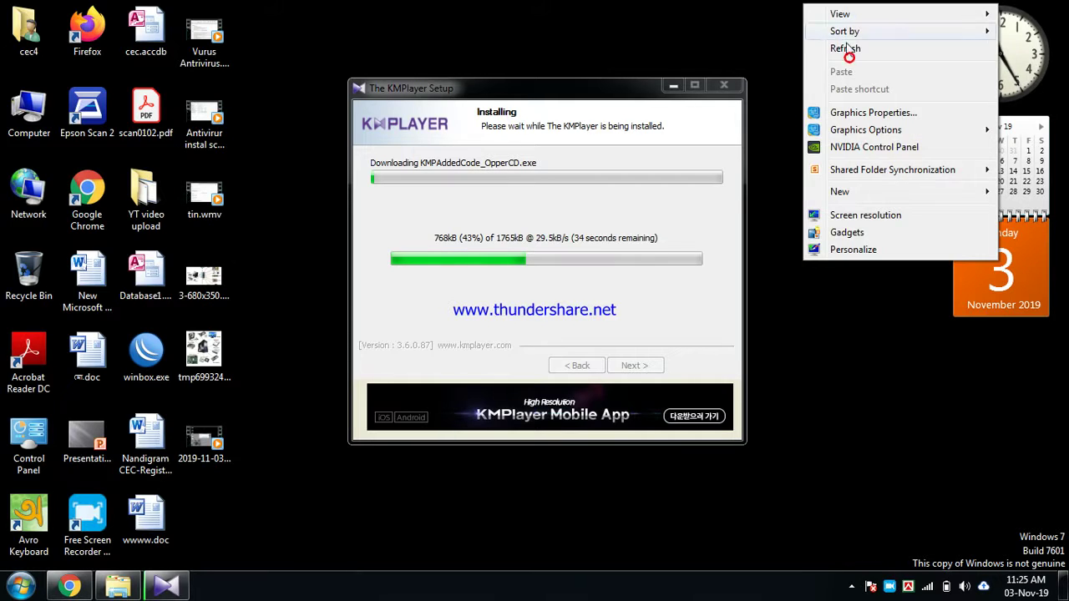
left_click(850, 47)
right_click(827, 18)
left_click(858, 63)
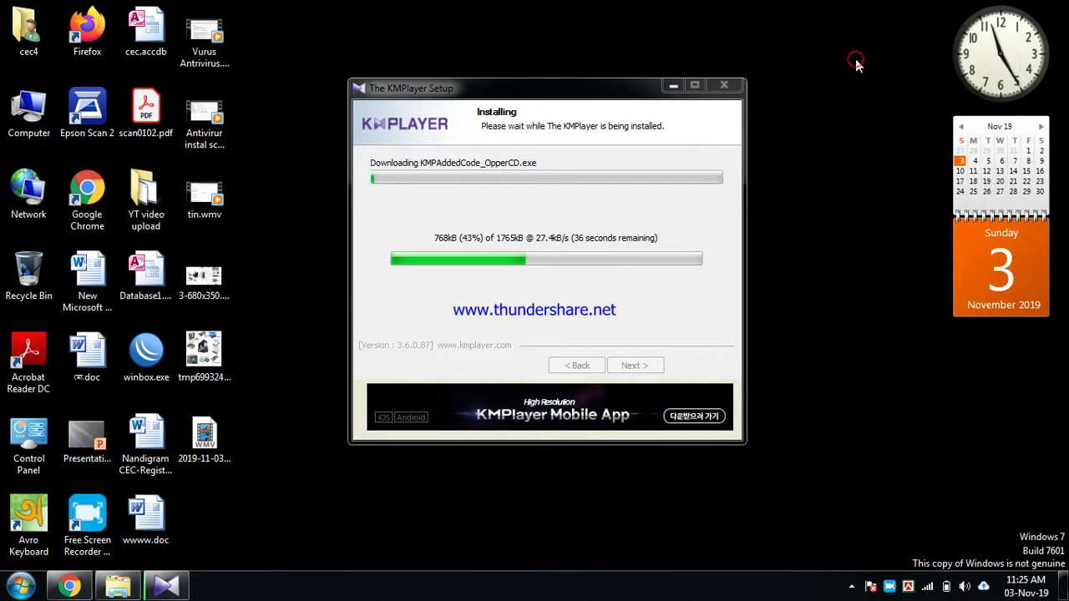
right_click(852, 45)
left_click(885, 87)
right_click(814, 7)
left_click(850, 48)
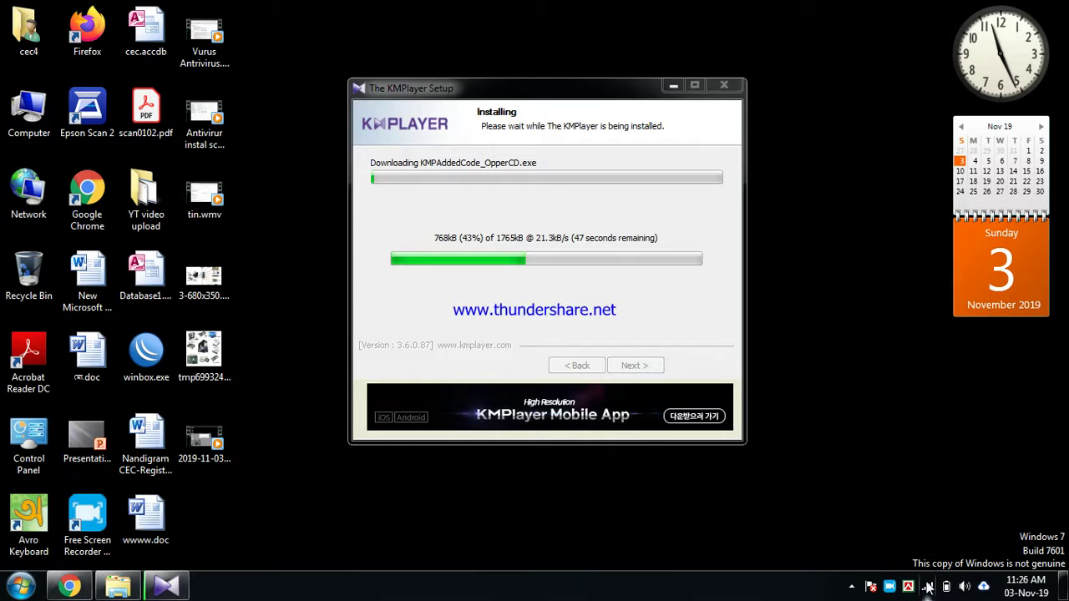
- Have Avira remove the malware detected during the KMPlayer installation
mouse_move(929, 584)
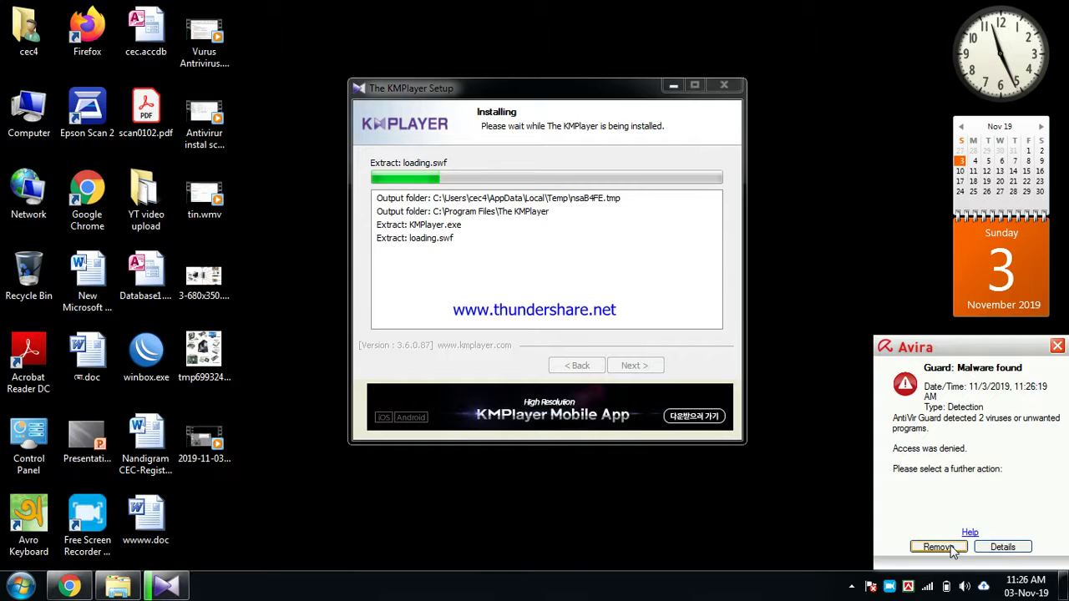
left_click(950, 548)
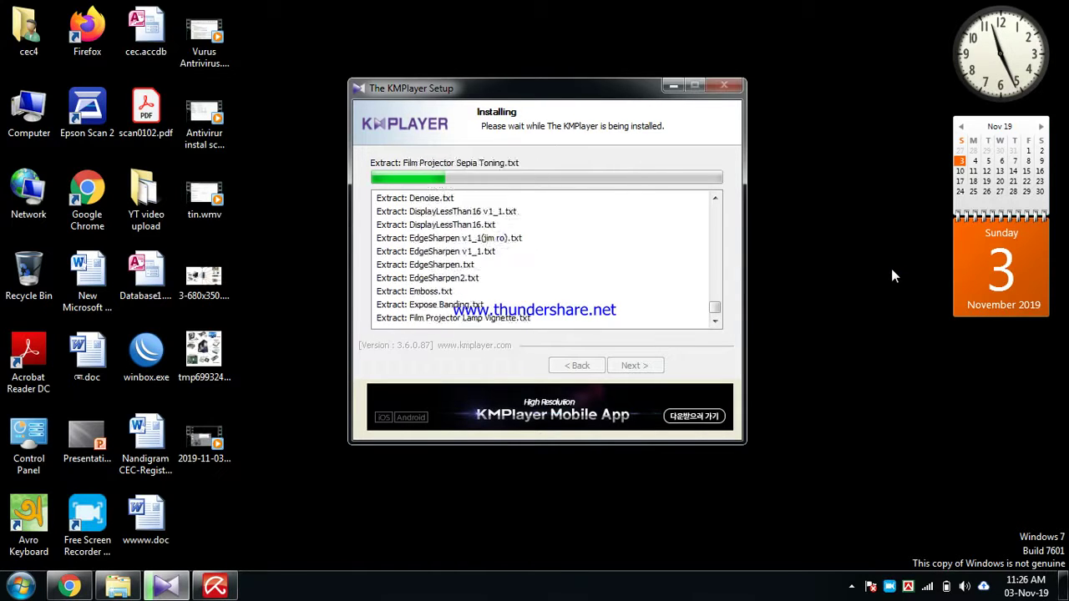
right_click(857, 77)
left_click(869, 123)
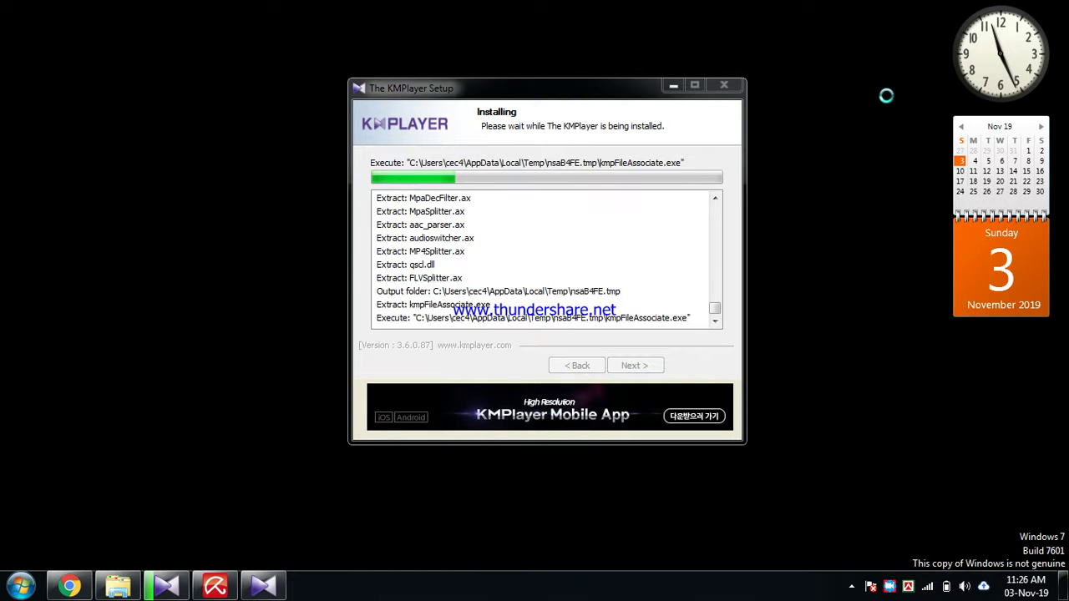
right_click(855, 58)
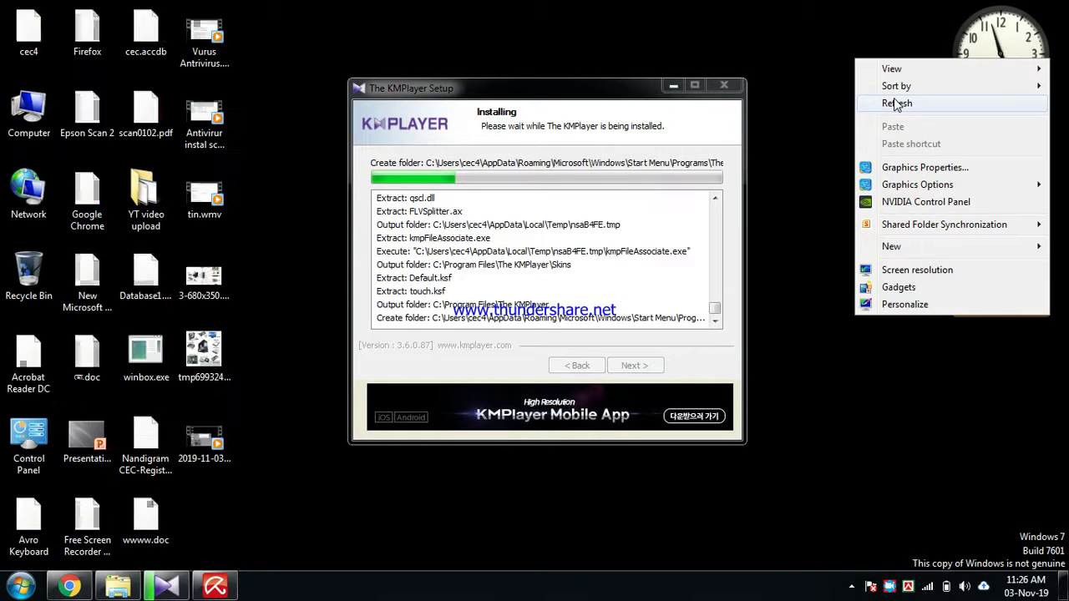
left_click(883, 102)
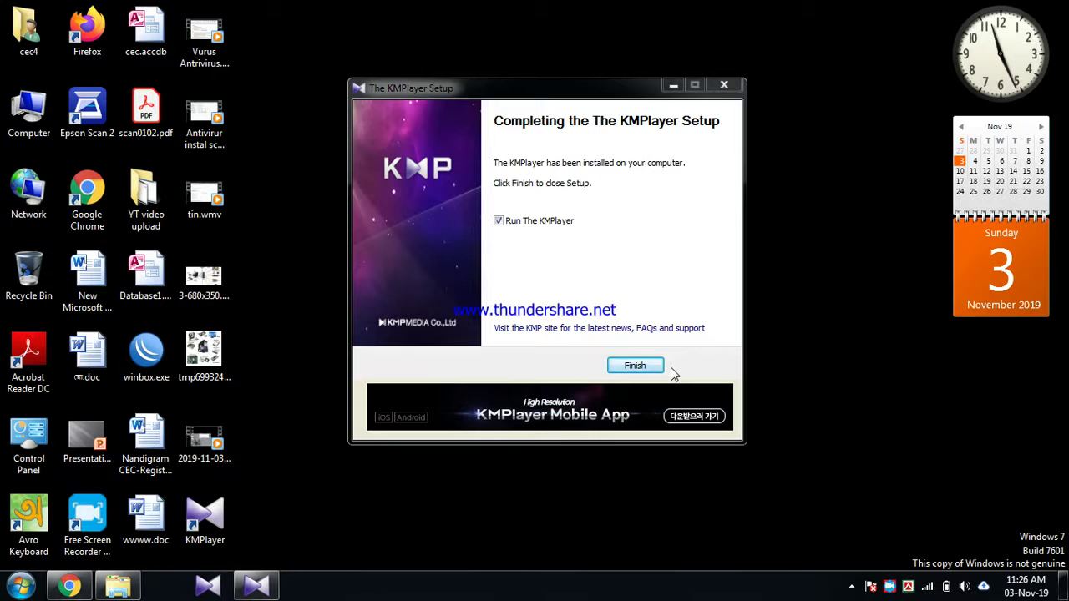
- Finish the installation with Run The KMPlayer enabled, and complete the player's wizard with English and Default Setting
left_click(655, 368)
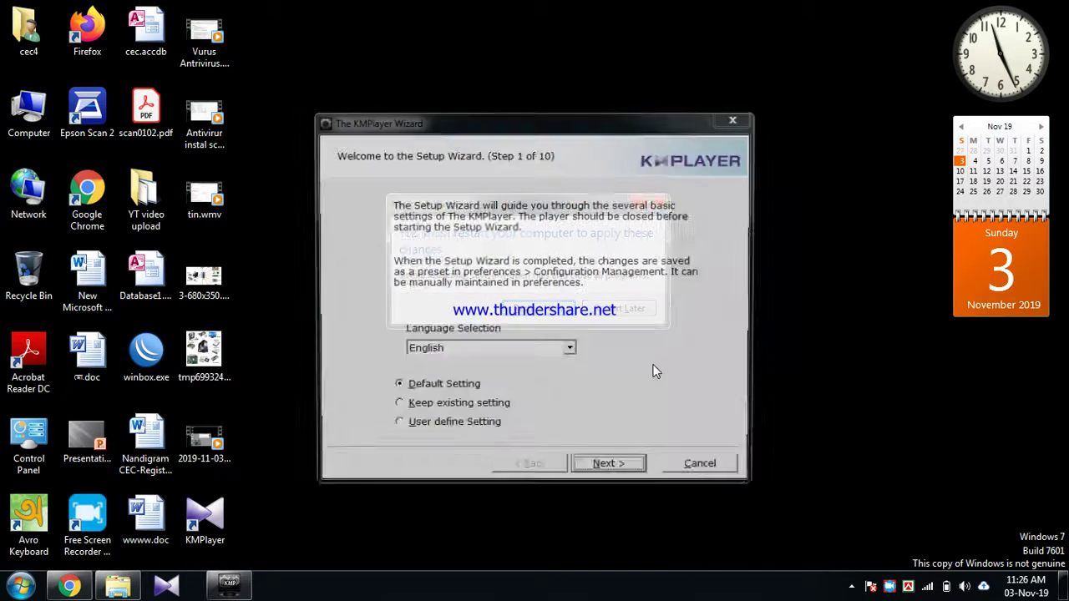
left_click_drag(664, 131, 683, 126)
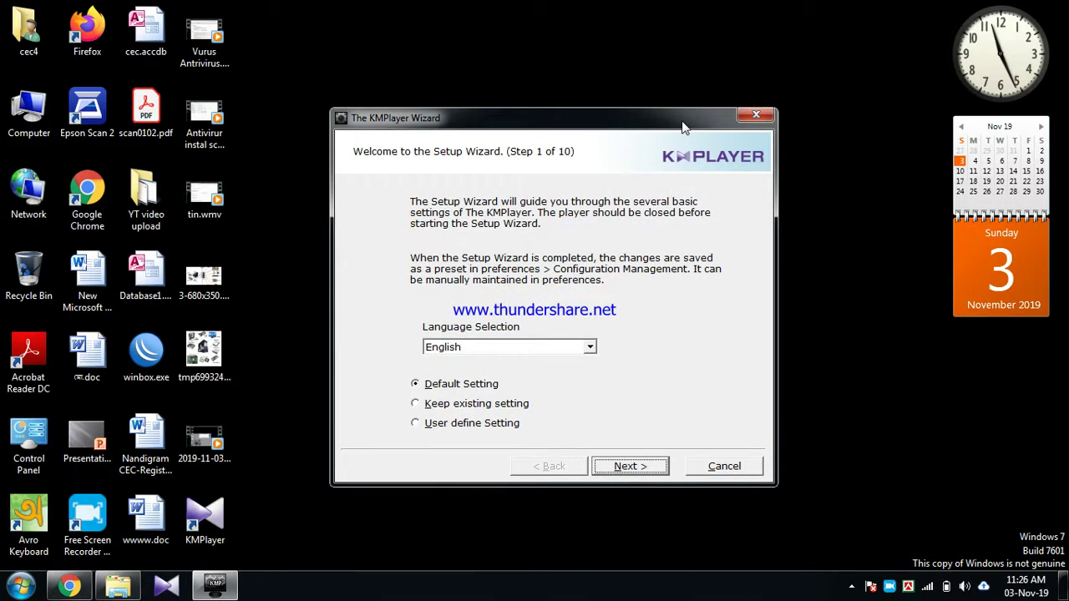
left_click(628, 471)
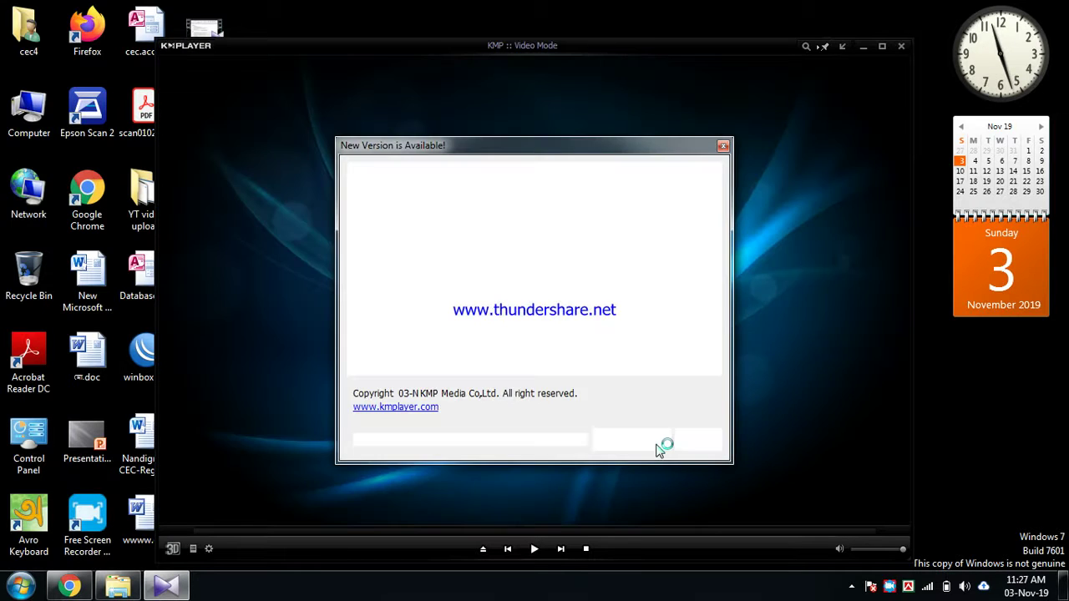
- Dismiss the new version notice, then reposition and close the KMPlayer window
left_click(723, 147)
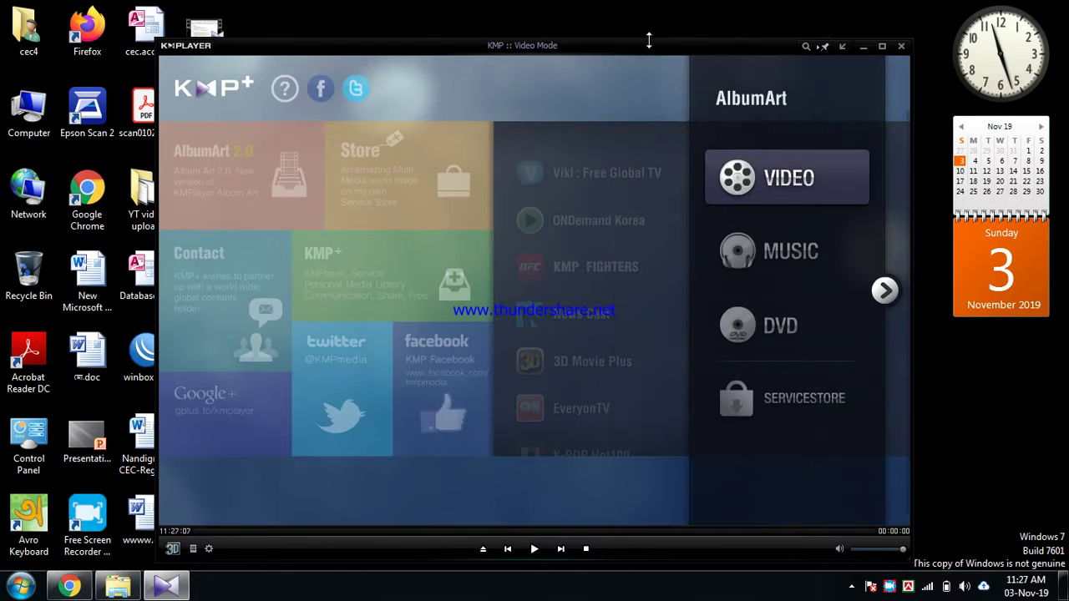
left_click_drag(650, 52, 611, 38)
left_click(863, 31)
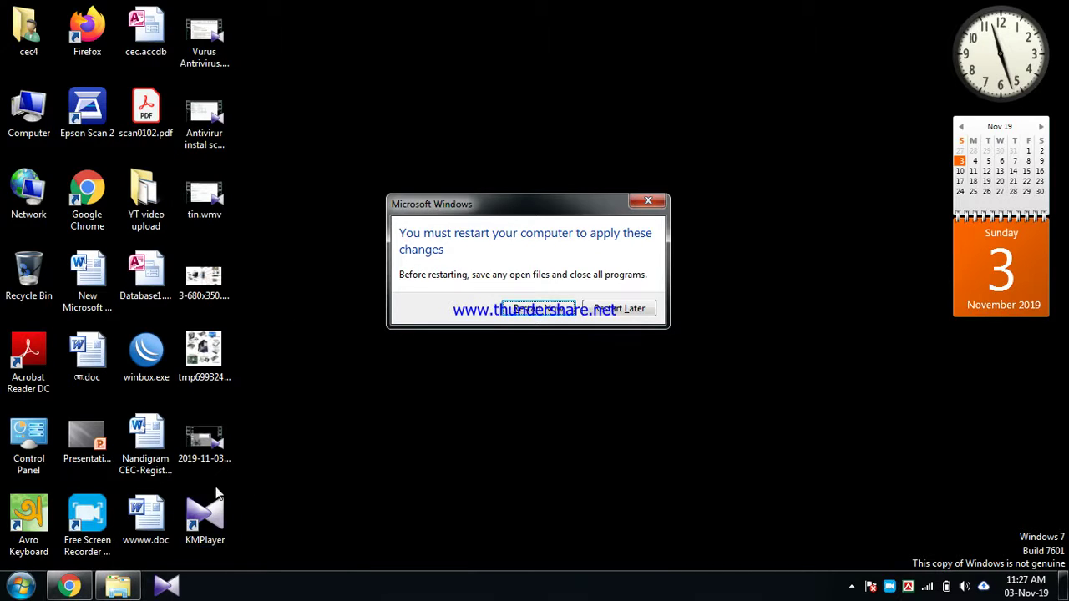
- Open KMPlayer Setup Wizard from The KMPlayer program group and complete it with English and Default Setting
left_click(21, 586)
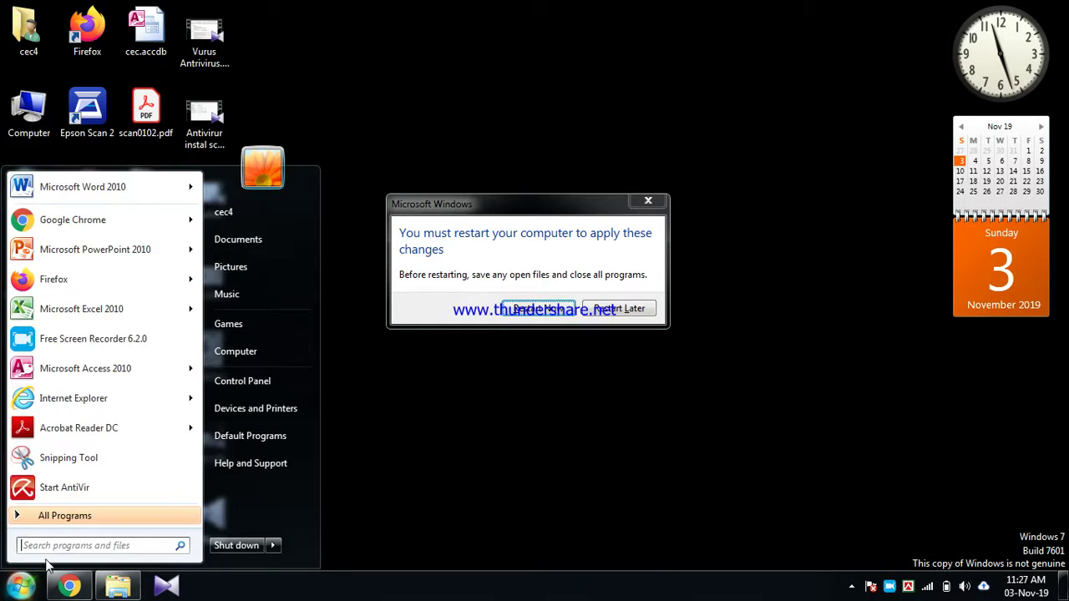
left_click(54, 515)
scroll(96, 341, "down", 3)
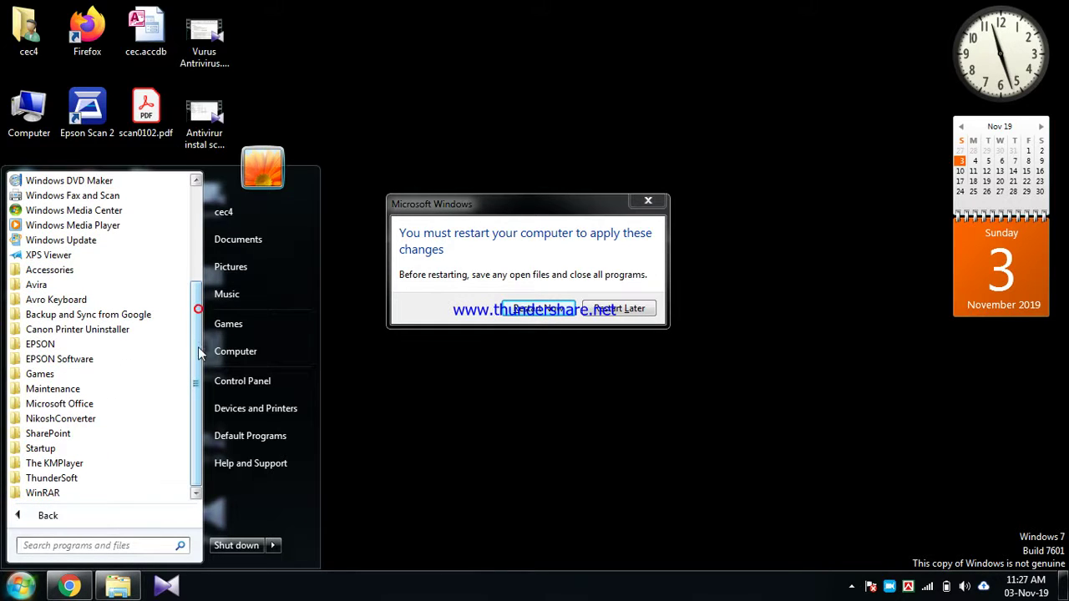
left_click(60, 466)
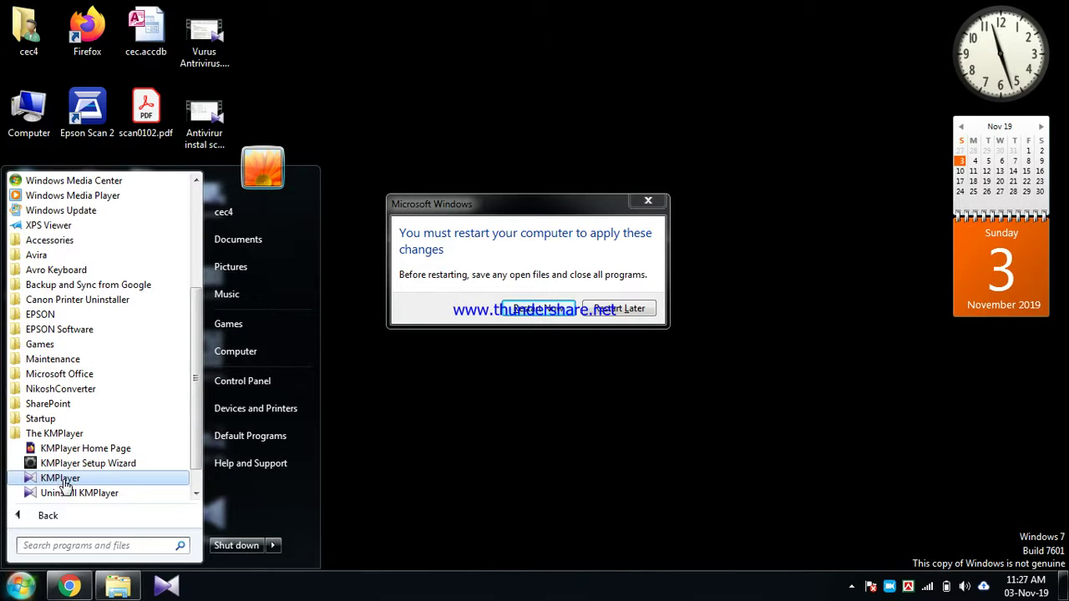
left_click(103, 464)
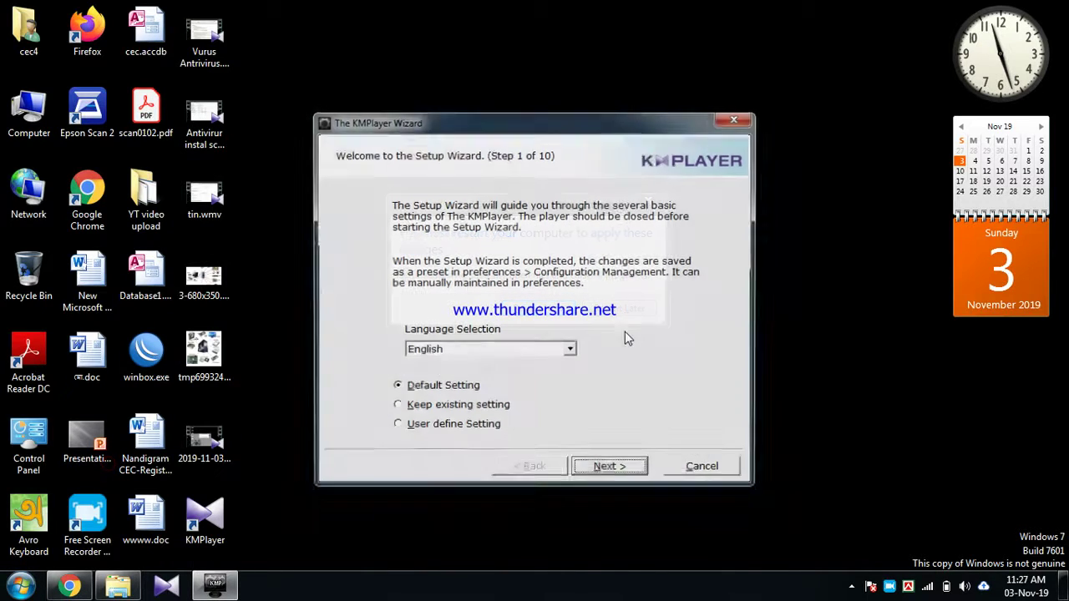
left_click(611, 469)
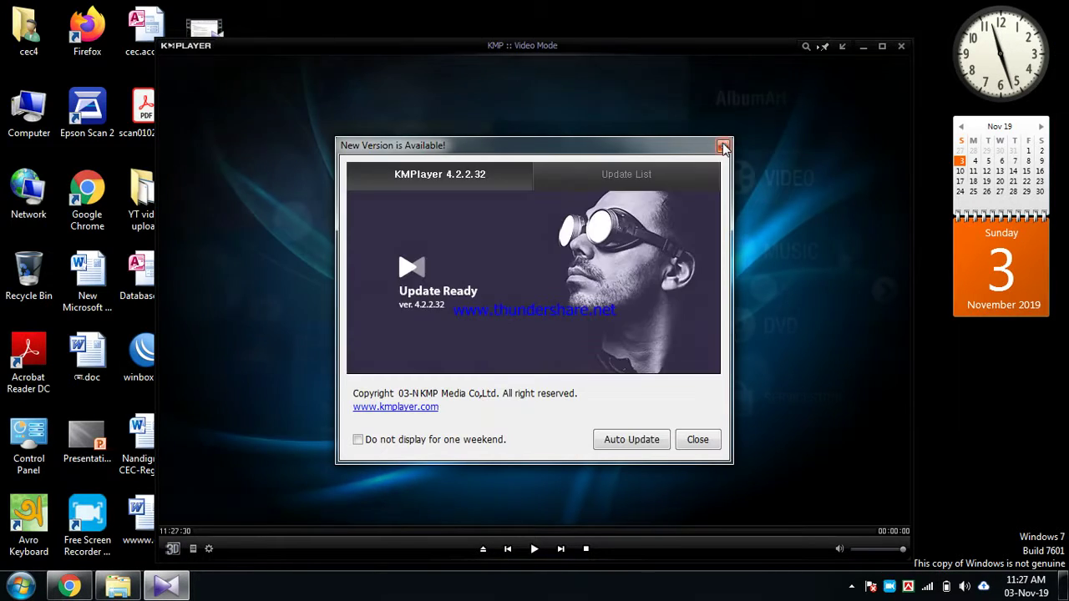
- Dismiss the new version notice, close KMPlayer, and cancel the Program Compatibility Assistant without reinstalling
left_click(723, 146)
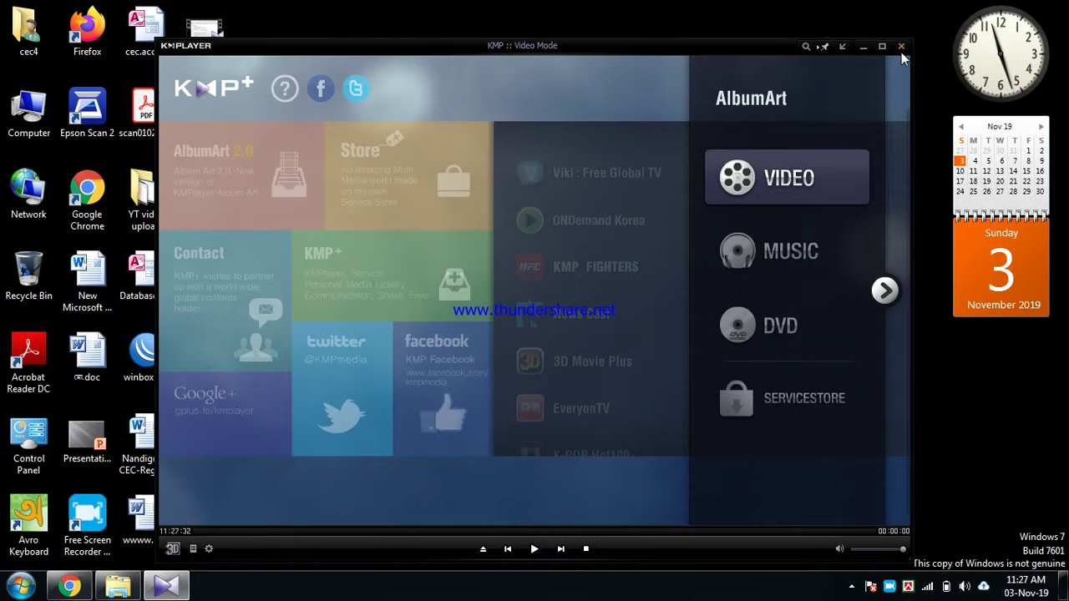
left_click(901, 46)
left_click(288, 242)
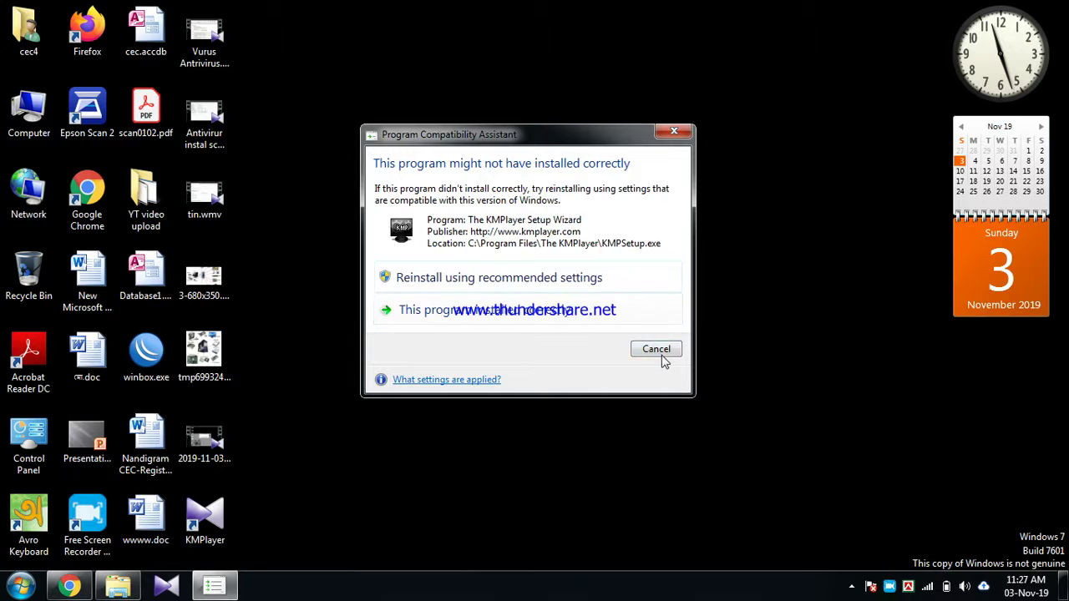
left_click(656, 350)
- Look through the Office & Software (D:) and Documents (E:) drives for a video file, then close the file browser
double_click(25, 109)
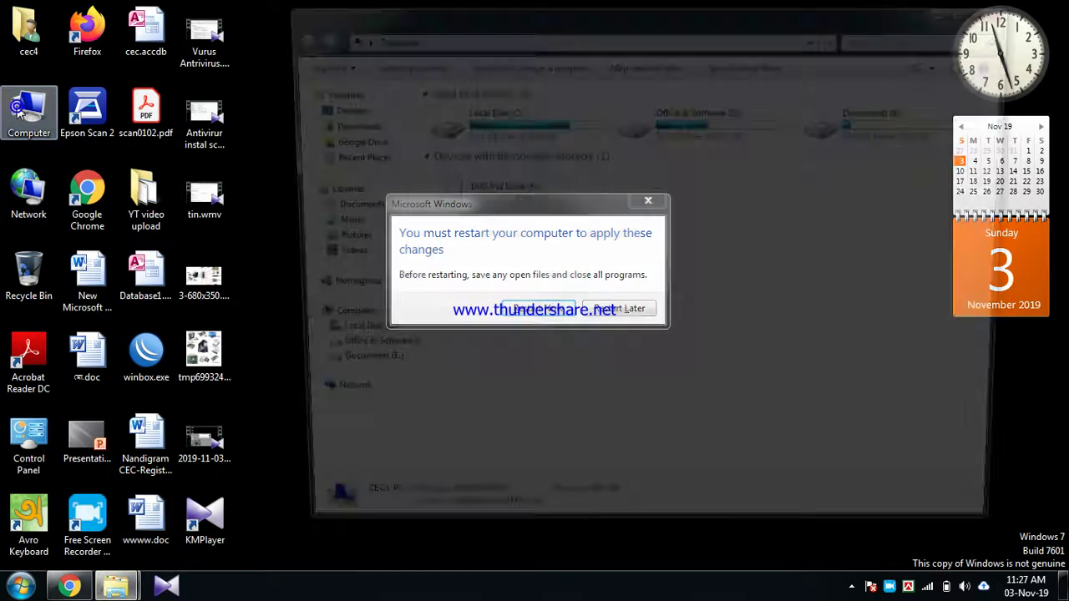
left_click(872, 125)
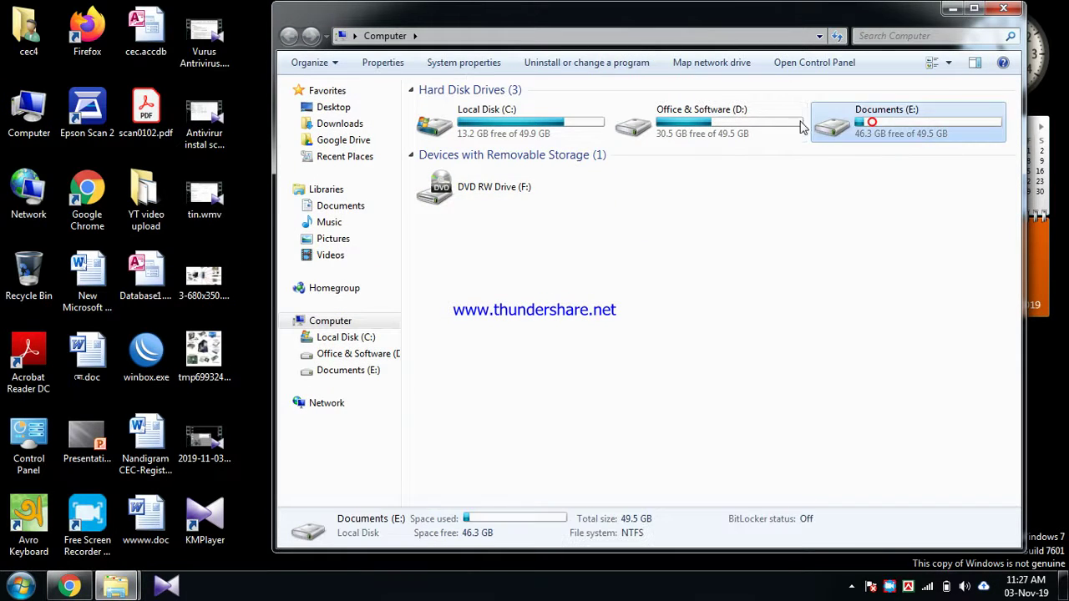
double_click(714, 118)
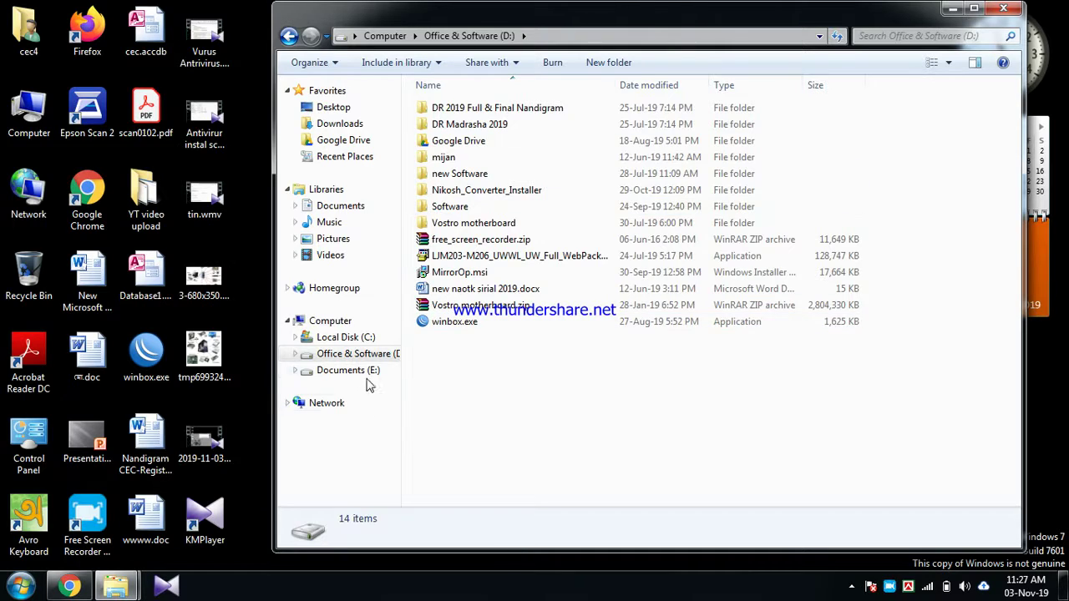
left_click(364, 371)
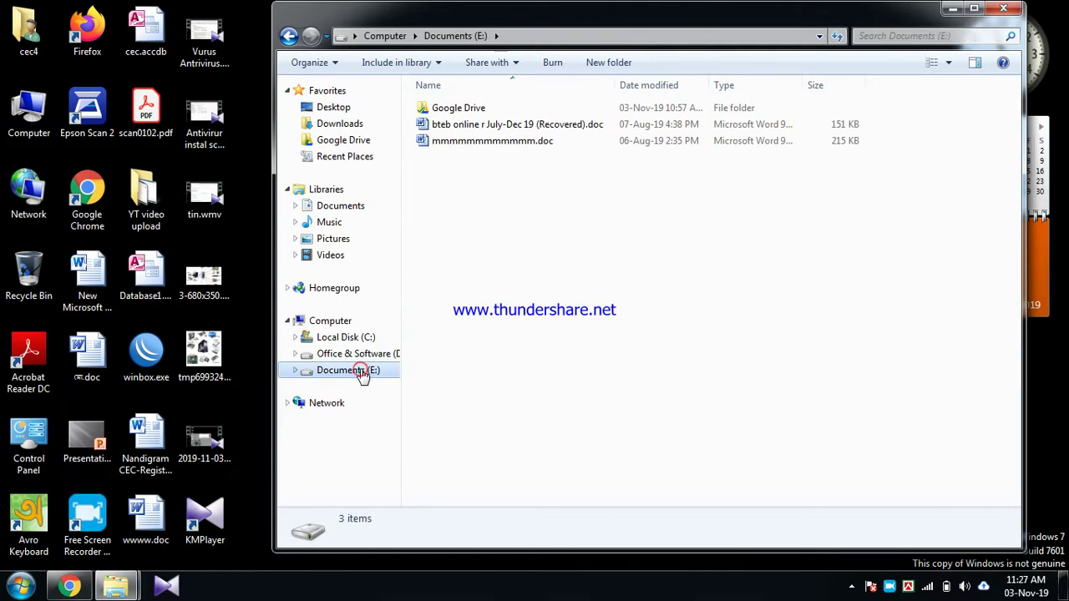
left_click(999, 12)
left_click(355, 93)
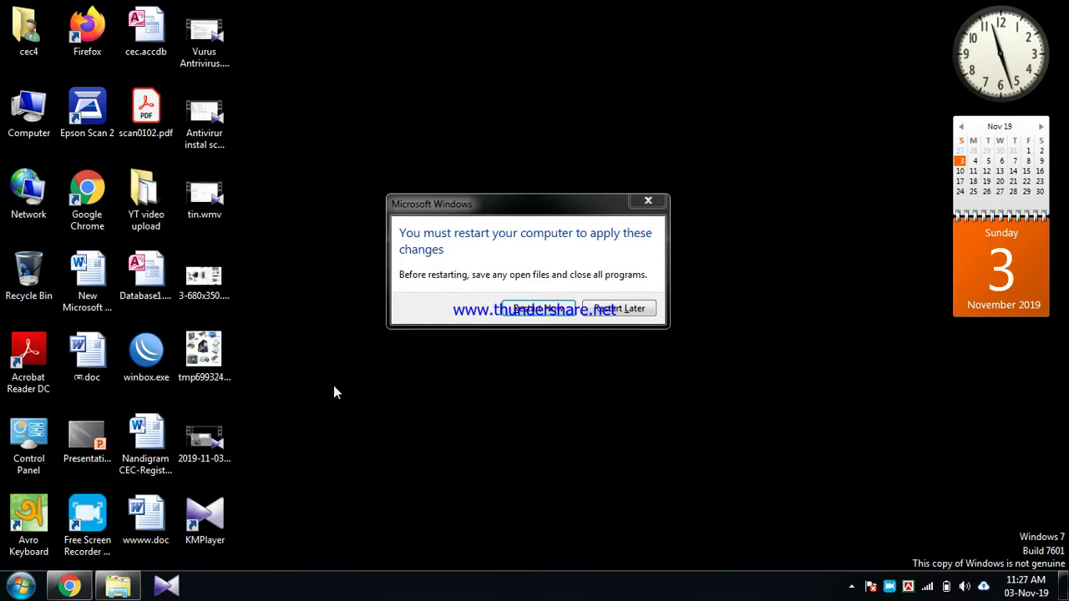
- Play "Operating system and software.wmv" from the cec4 folder in KMPlayer, skip ahead to about 1:47, and close the player and folder
double_click(28, 32)
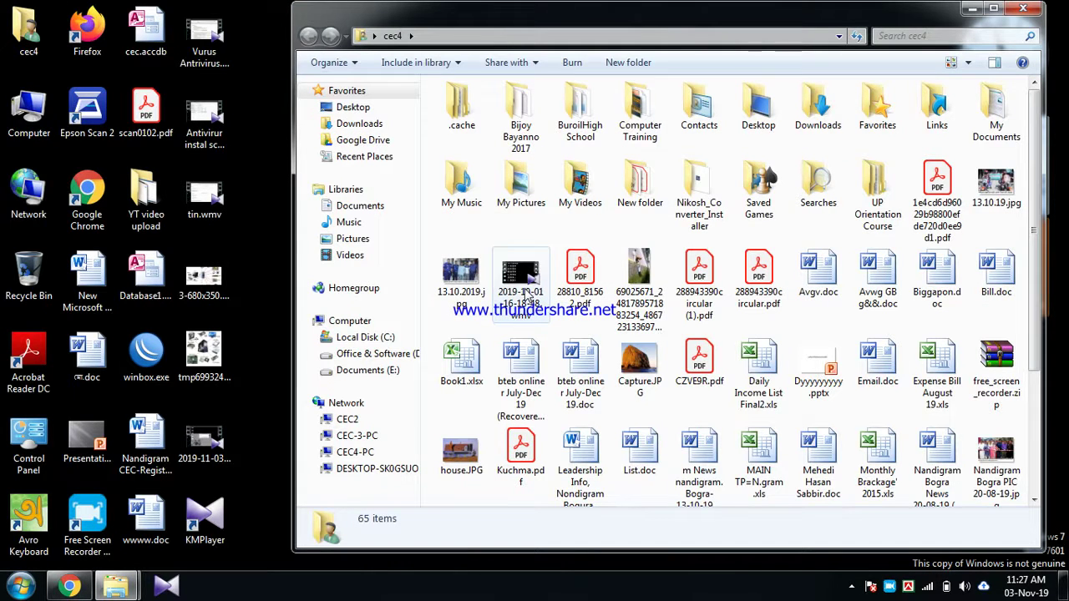
left_click(992, 9)
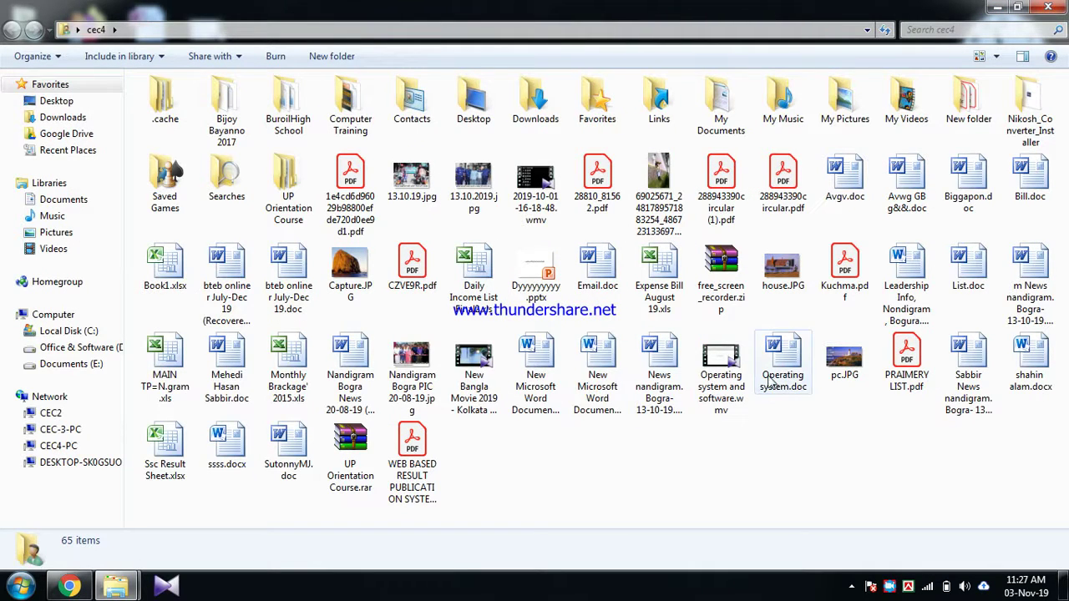
left_click(729, 361)
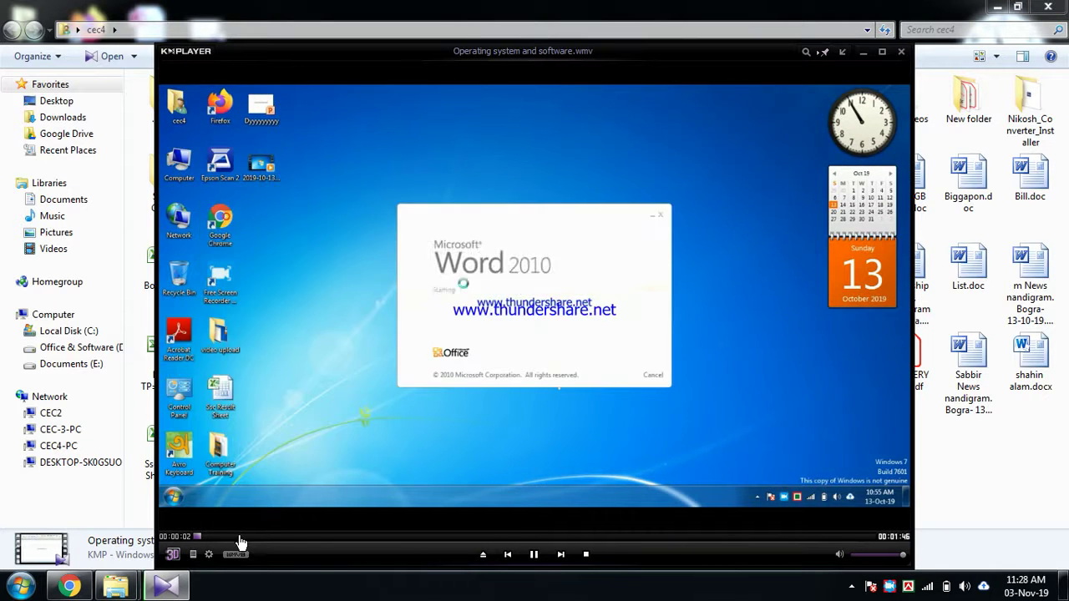
left_click(238, 536)
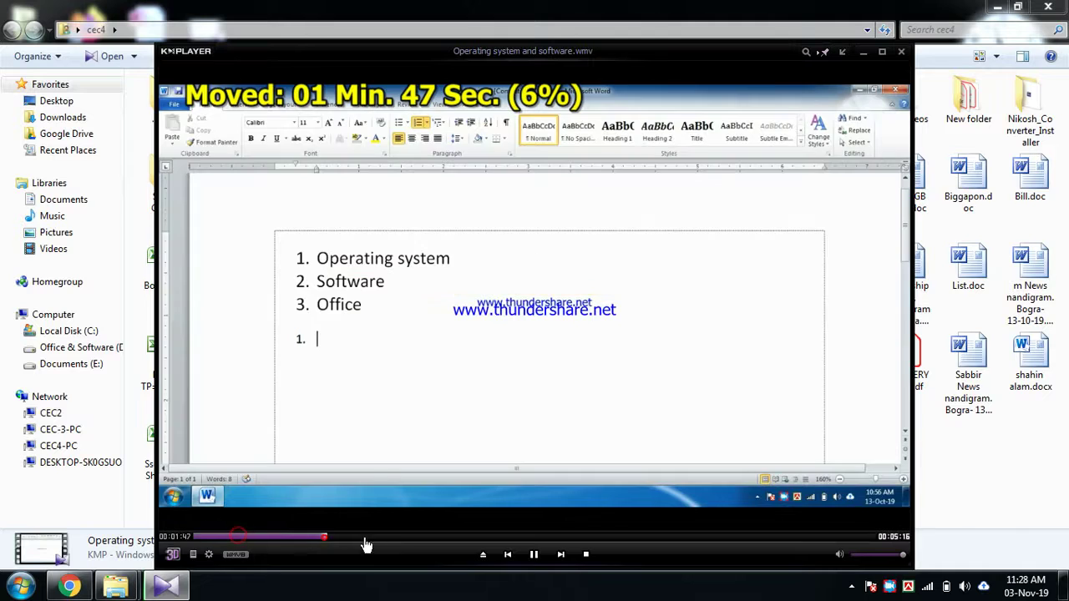
left_click(902, 57)
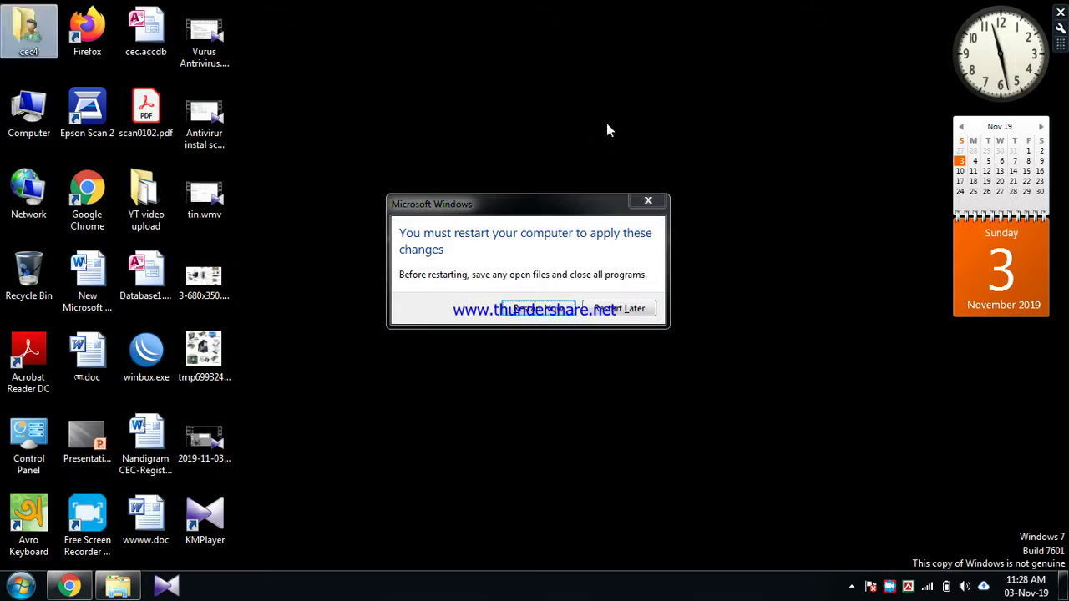